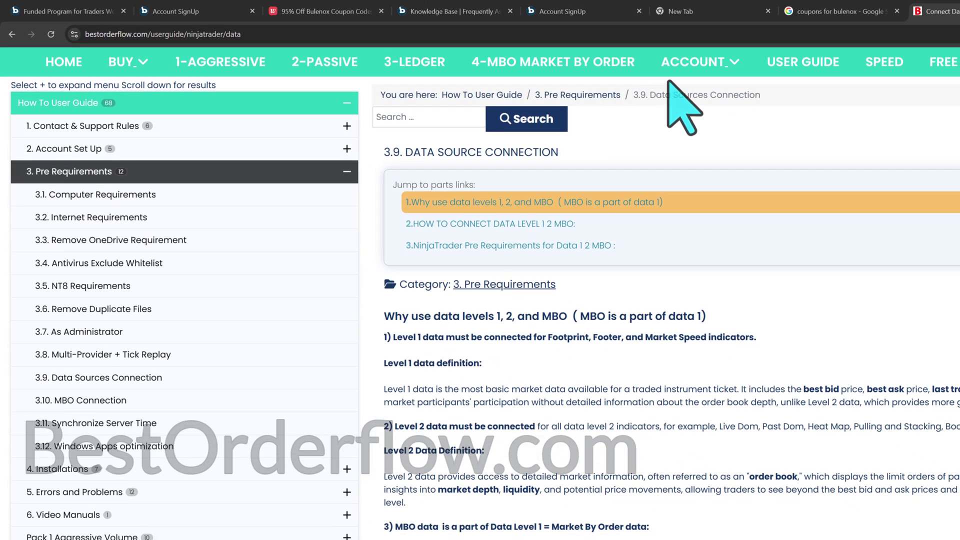
Scroll the Data Source Connection guide to the NinjaTrader data-feed section and select 'Apex or Bulenox'.
{"action": "left_click", "coordinate": [722, 65]}
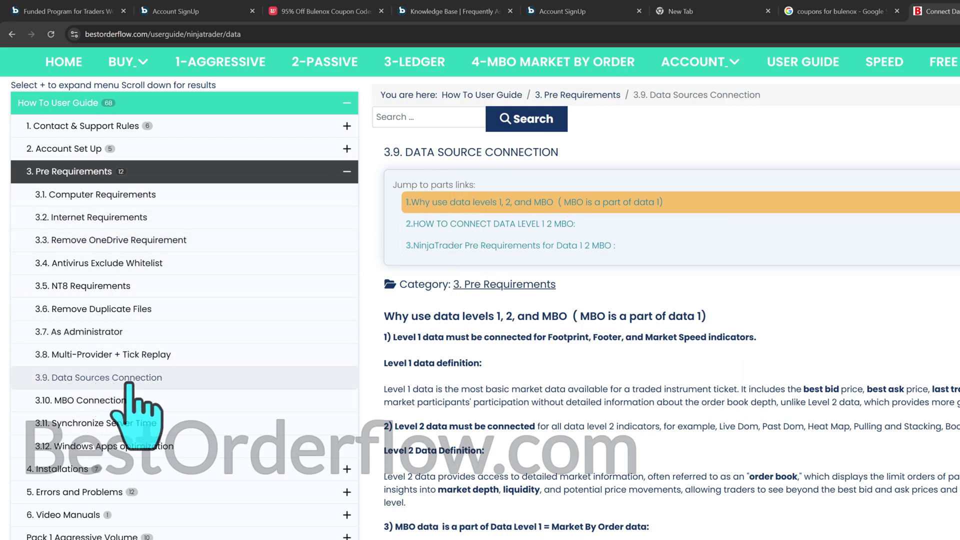
{"action": "scroll", "coordinate": [782, 520], "scroll_direction": "down", "scroll_amount": 5}
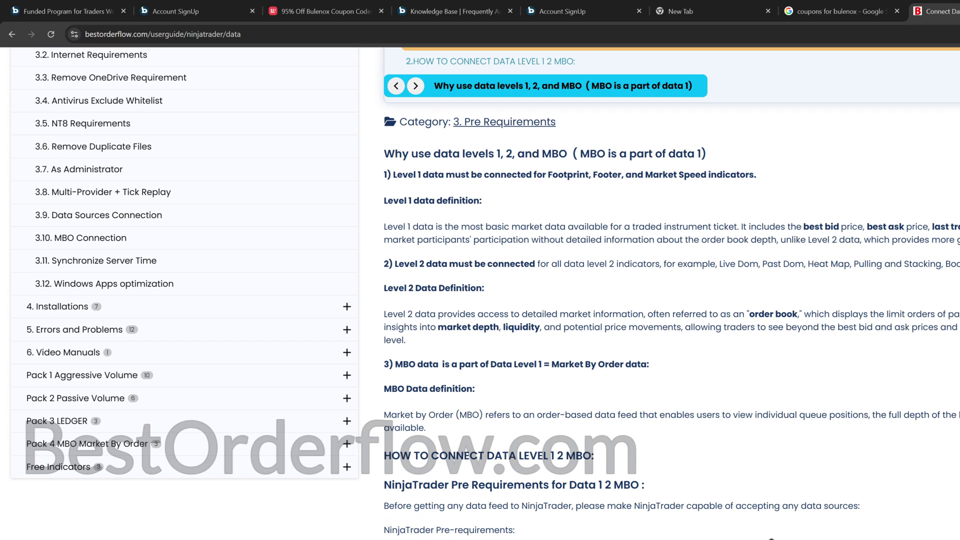
{"action": "scroll", "coordinate": [810, 506], "scroll_direction": "down", "scroll_amount": 2}
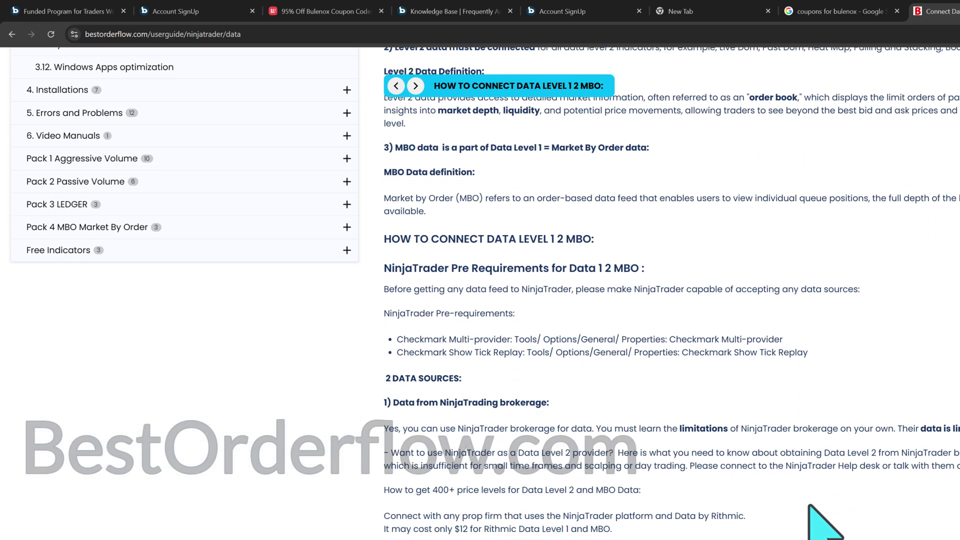
{"action": "scroll", "coordinate": [809, 506], "scroll_direction": "down", "scroll_amount": 1}
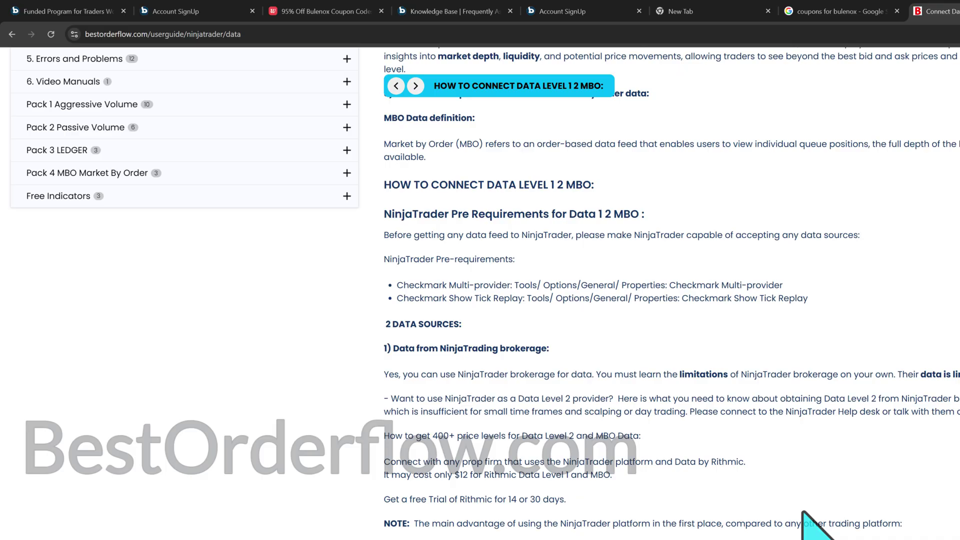
{"action": "scroll", "coordinate": [803, 512], "scroll_direction": "down", "scroll_amount": 4}
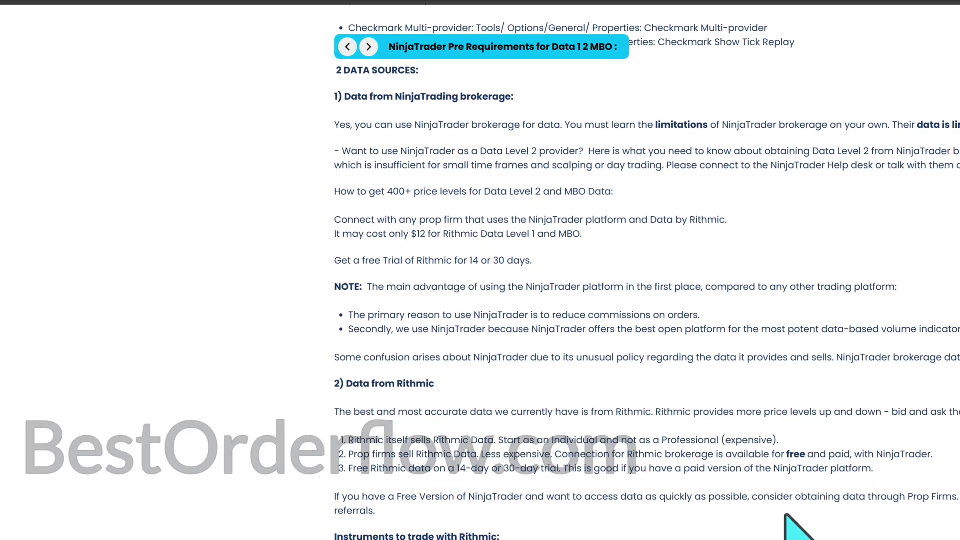
{"action": "scroll", "coordinate": [787, 516], "scroll_direction": "down", "scroll_amount": 5}
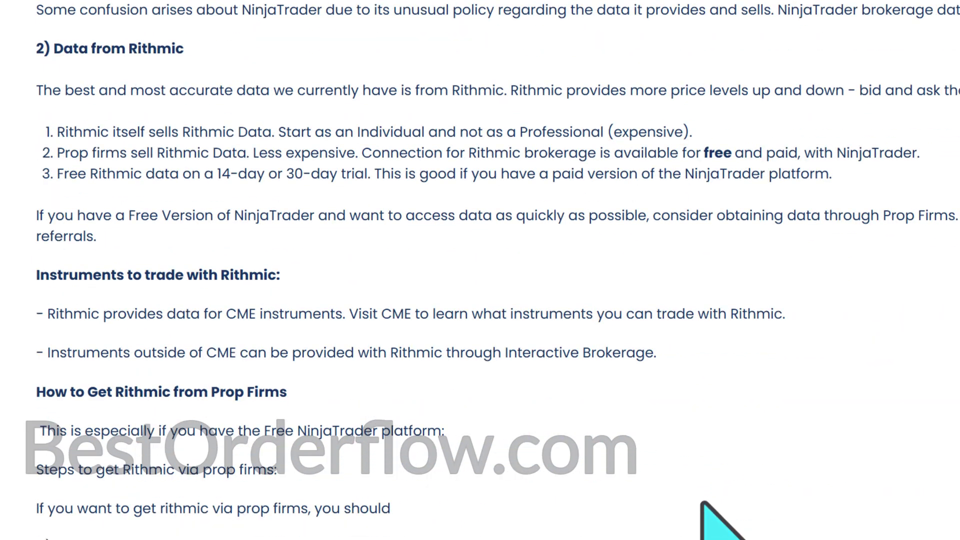
{"action": "scroll", "coordinate": [702, 502], "scroll_direction": "down", "scroll_amount": 5}
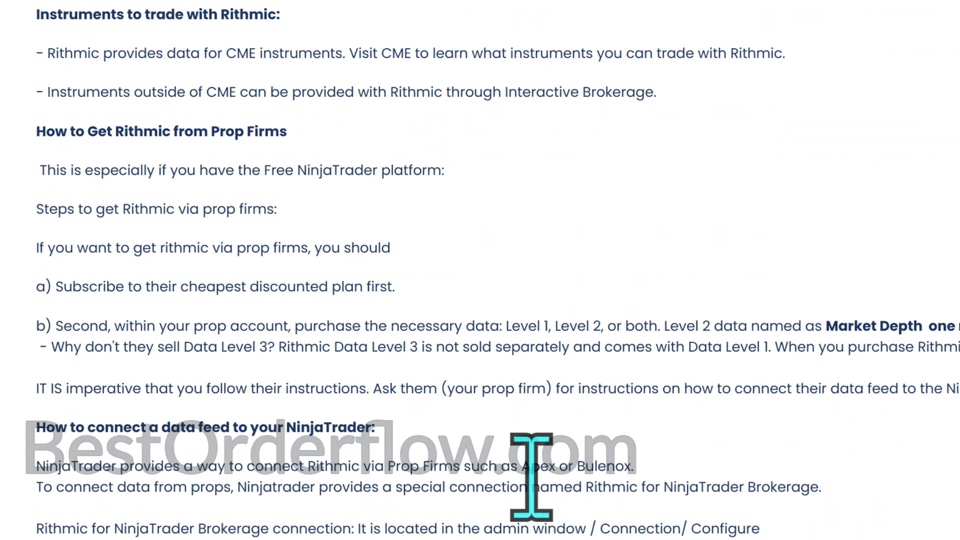
{"action": "left_click_drag", "start_coordinate": [521, 466], "coordinate": [942, 462]}
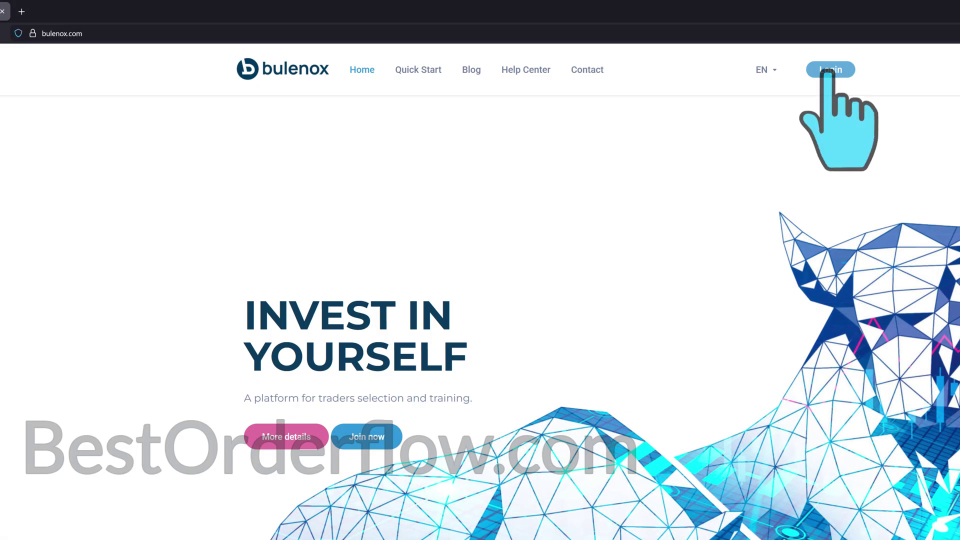
Open the Bulenox Account SignUp form via Login and choose PayPal payment and the Rithmic platform.
{"action": "left_click", "coordinate": [826, 73]}
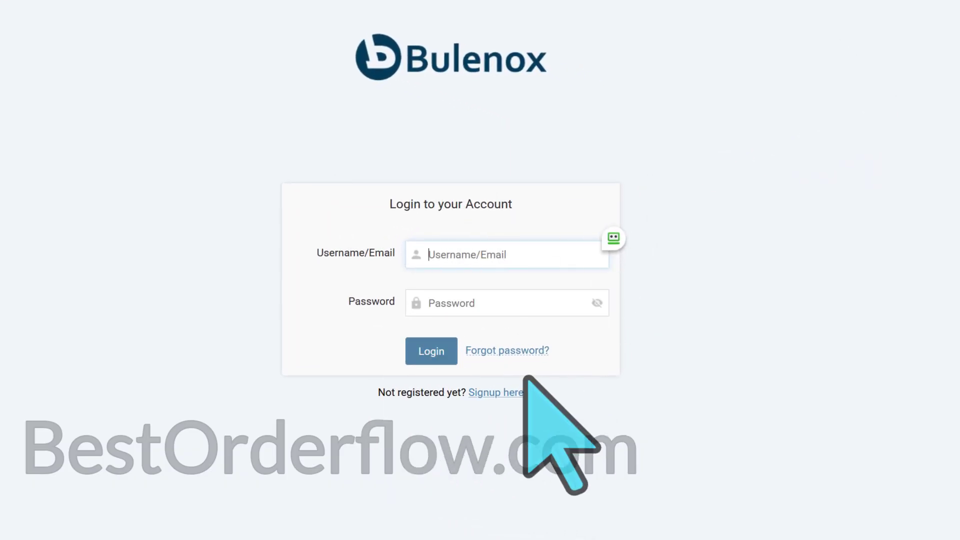
{"action": "left_click", "coordinate": [490, 395]}
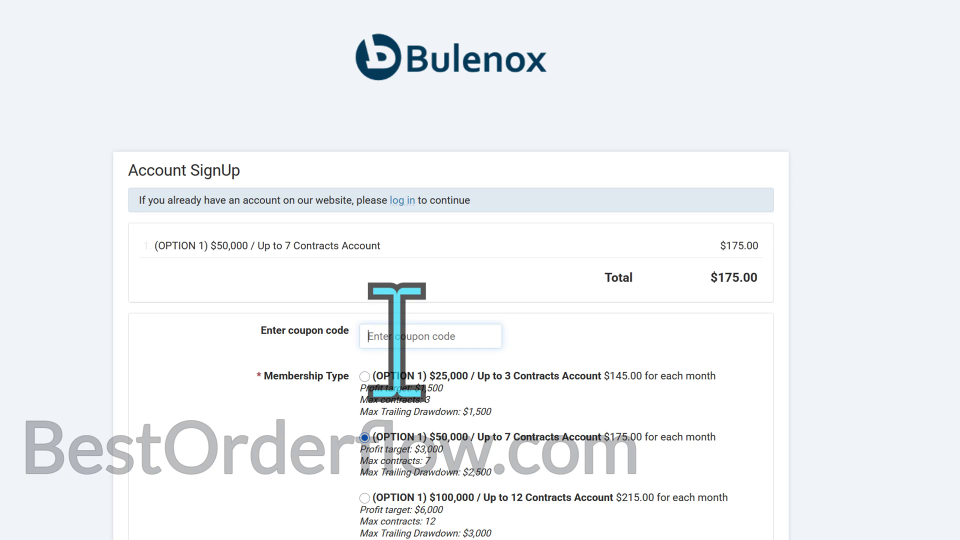
{"action": "scroll", "coordinate": [921, 497], "scroll_direction": "down", "scroll_amount": 10}
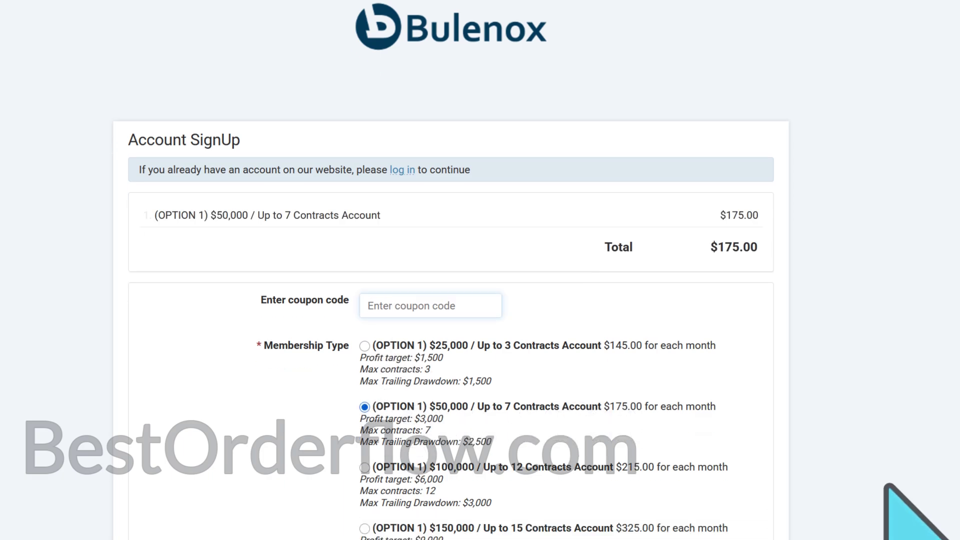
{"action": "scroll", "coordinate": [425, 383], "scroll_direction": "down", "scroll_amount": 4}
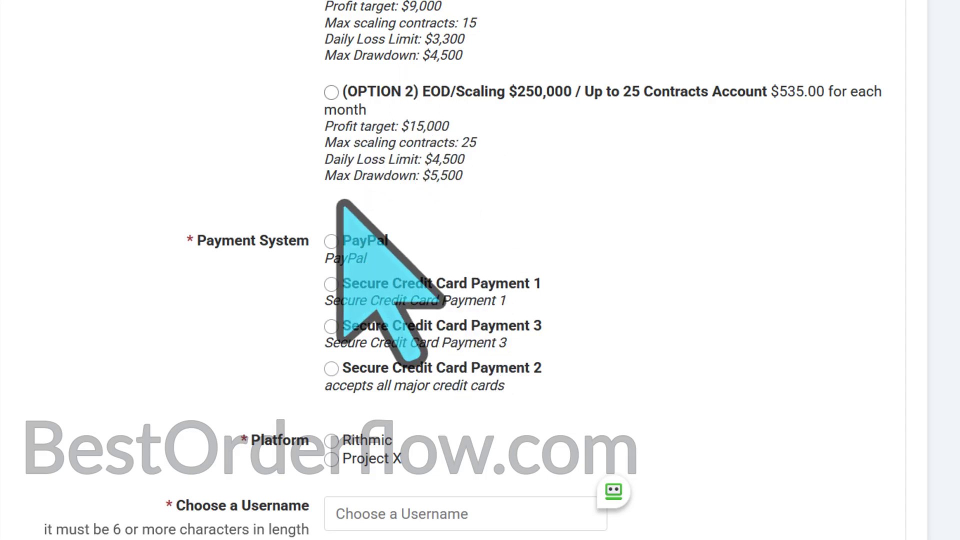
{"action": "left_click", "coordinate": [330, 242]}
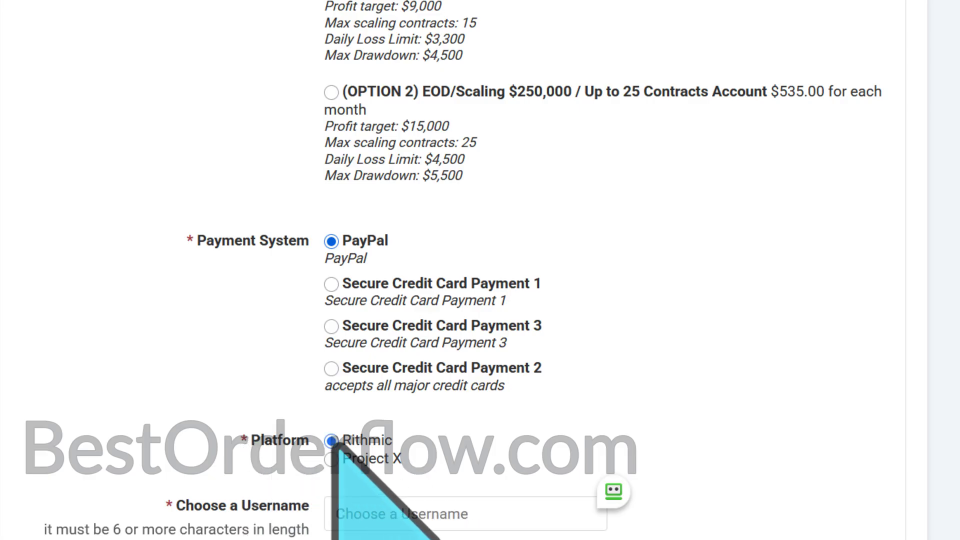
{"action": "left_click_drag", "start_coordinate": [341, 441], "coordinate": [403, 440]}
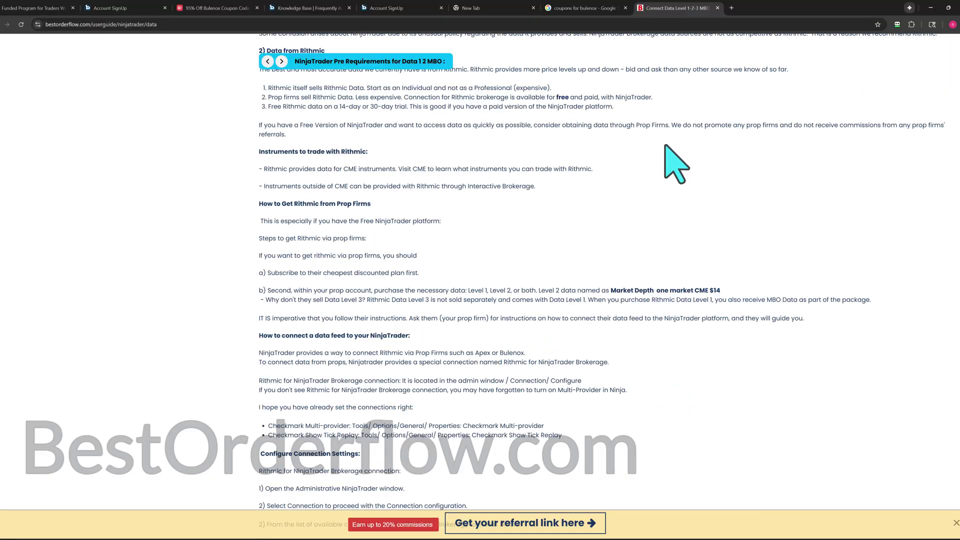
Return to the 'coupons for bulenox' Google results and scroll to the coupon site listings.
{"action": "left_click", "coordinate": [583, 8]}
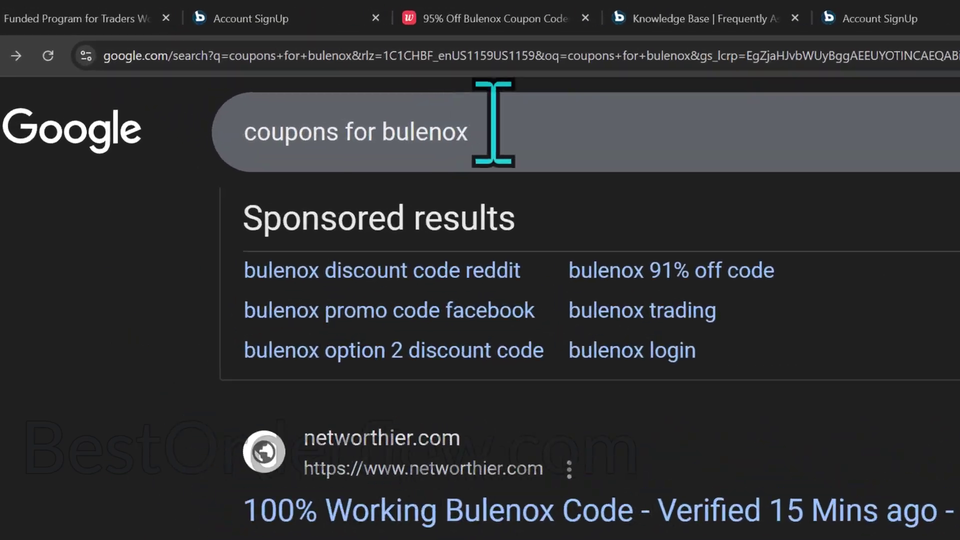
{"action": "left_click", "coordinate": [493, 123]}
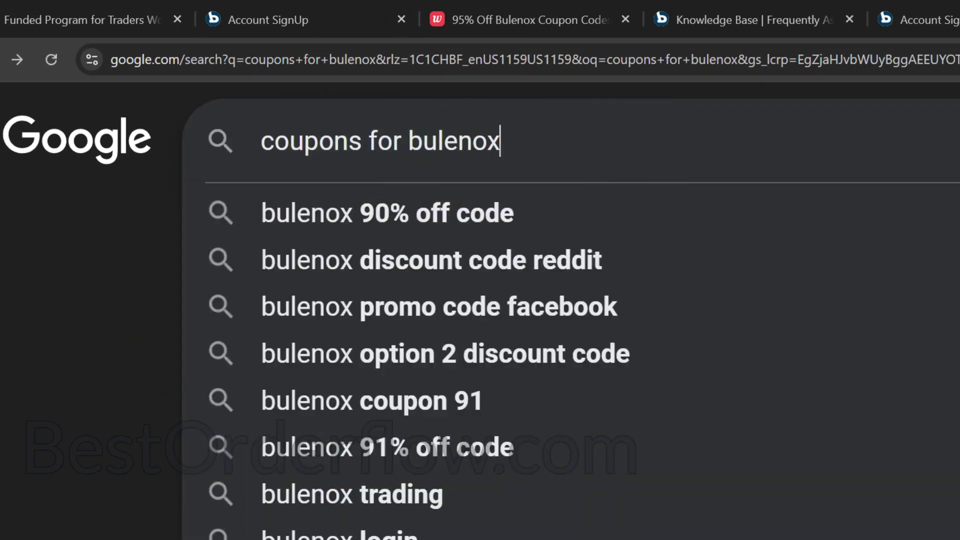
{"action": "key", "text": "Escape"}
{"action": "scroll", "coordinate": [365, 386], "scroll_direction": "down", "scroll_amount": 2}
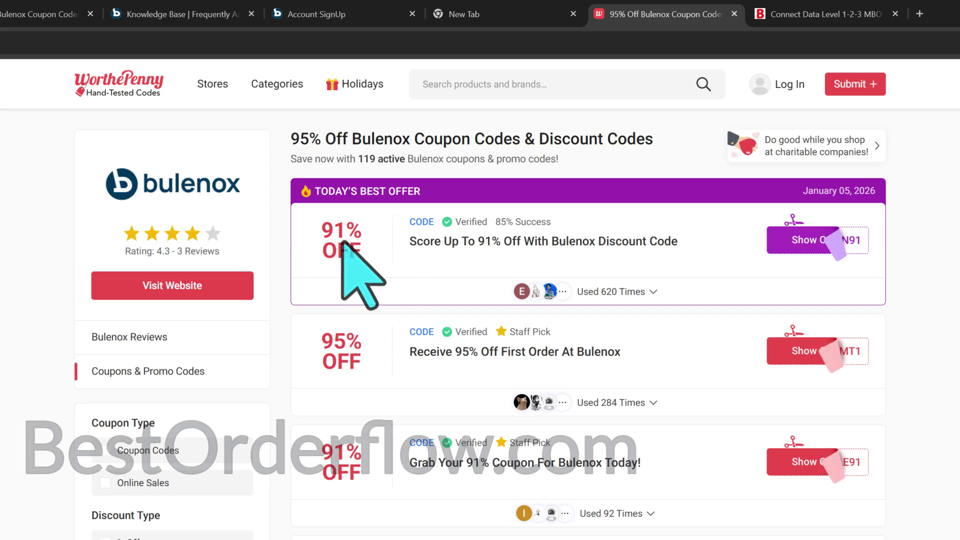
Reveal and copy the 91% off code BULEN91 on WorthEPenny, then follow the offer to Bulenox.
{"action": "left_click", "coordinate": [790, 240]}
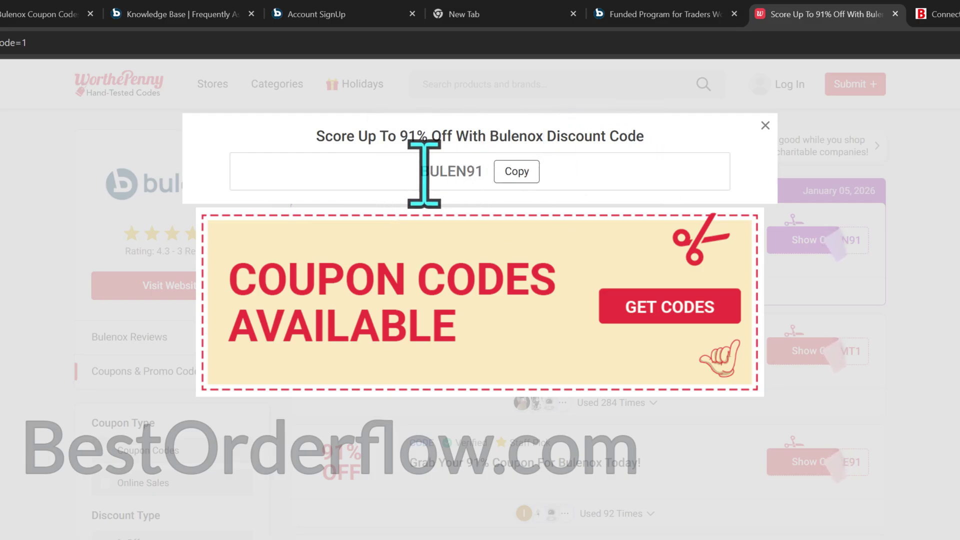
{"action": "left_click", "coordinate": [515, 171]}
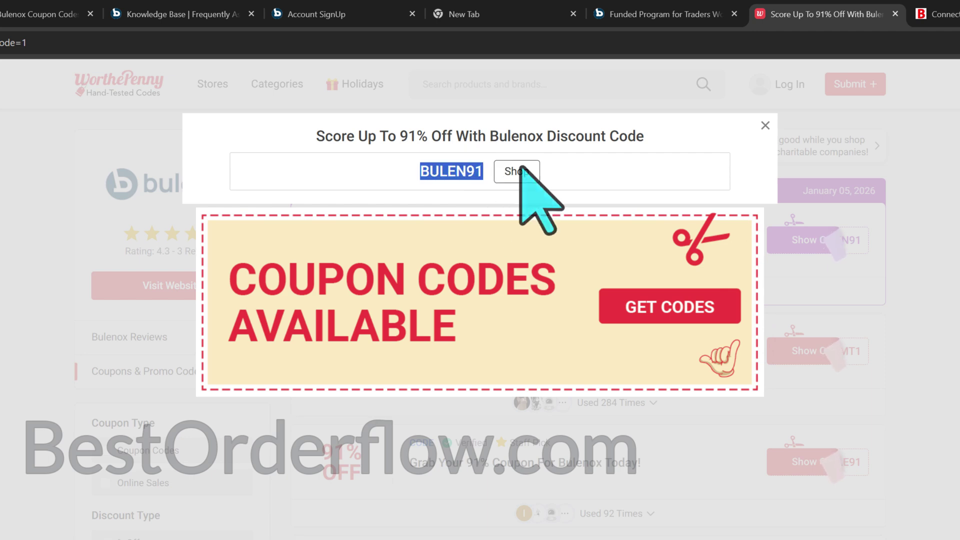
{"action": "left_click", "coordinate": [515, 171]}
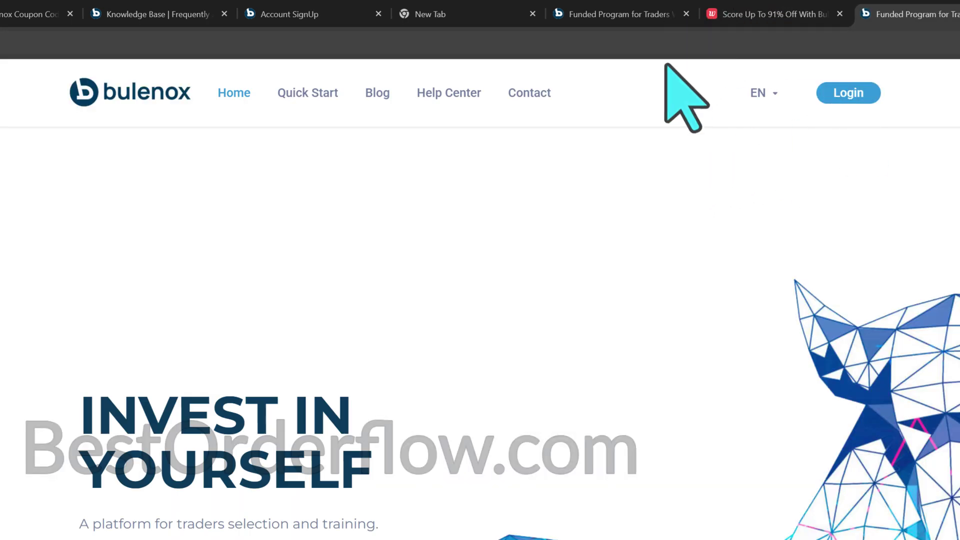
Select the $50,000 / Up to 7 Contracts account and apply coupon BULEN91, cutting $175.00 to $15.75.
{"action": "left_click", "coordinate": [845, 95]}
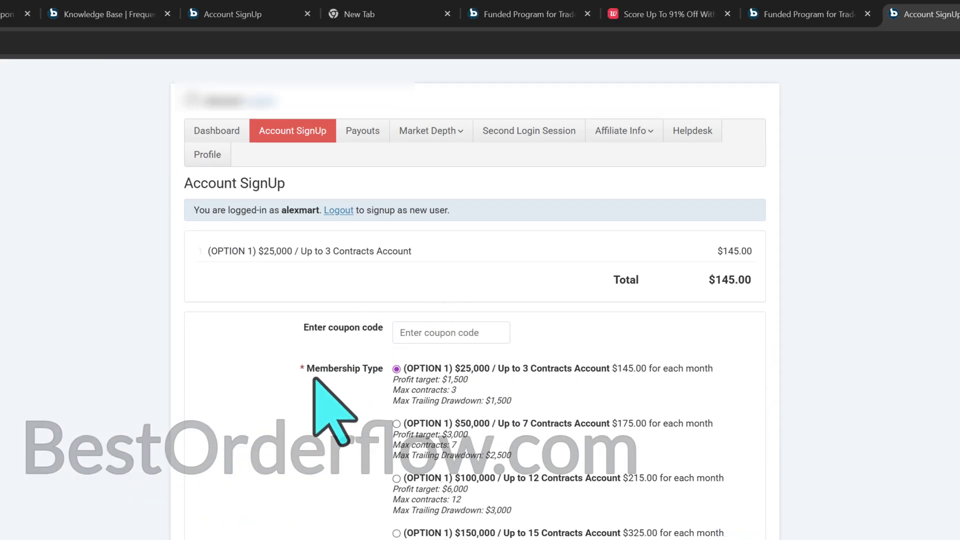
{"action": "left_click", "coordinate": [396, 423]}
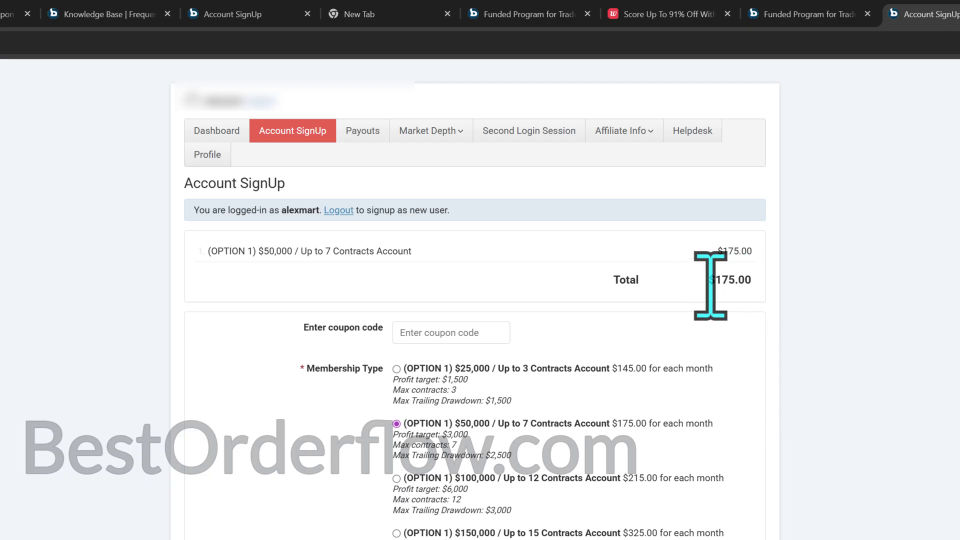
{"action": "left_click_drag", "start_coordinate": [709, 285], "coordinate": [754, 283]}
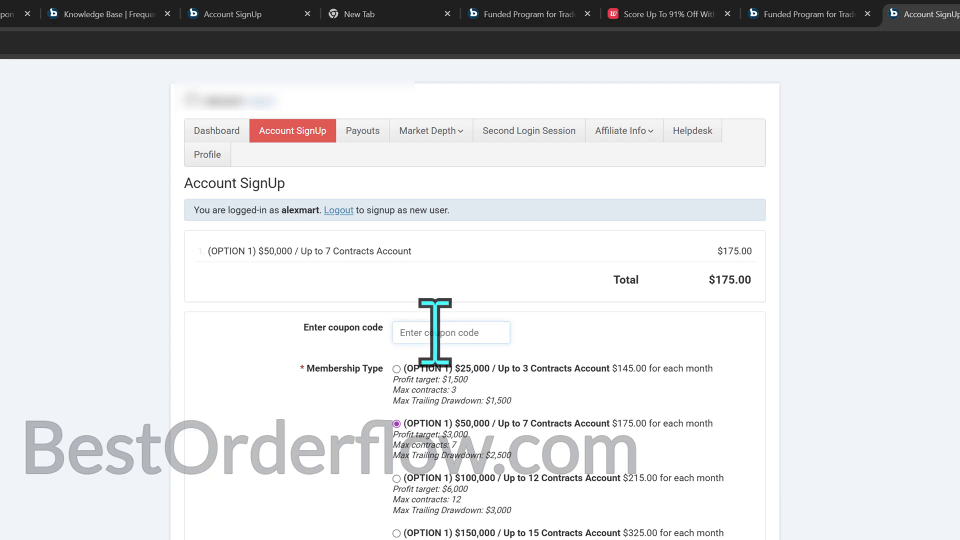
{"action": "left_click", "coordinate": [434, 333]}
{"action": "key", "text": "ctrl+v"}
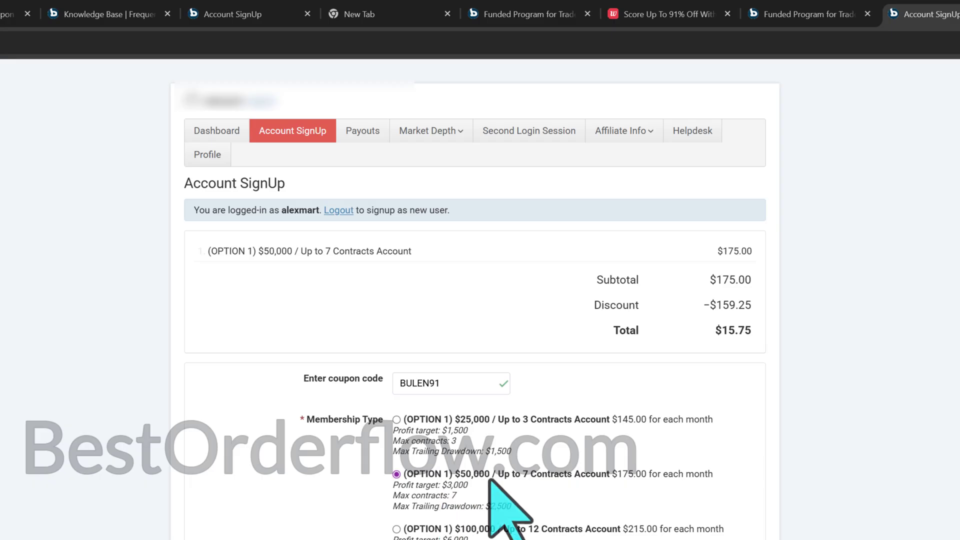
{"action": "scroll", "coordinate": [400, 340], "scroll_direction": "down", "scroll_amount": 10}
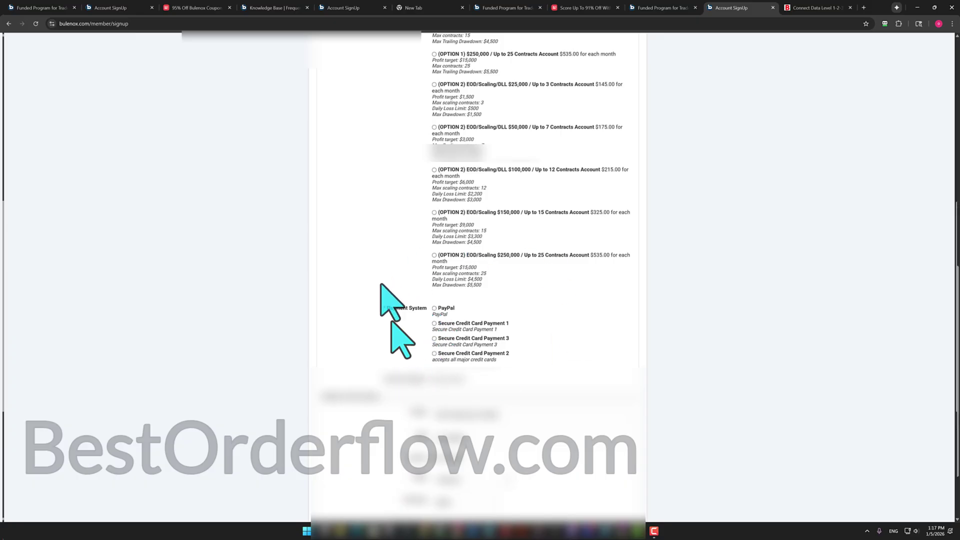
Pay the $15.75 subscription with PayPal, accepting the terms and agreeing on PayPal.
{"action": "left_click", "coordinate": [445, 308]}
{"action": "scroll", "coordinate": [717, 397], "scroll_direction": "down", "scroll_amount": 5}
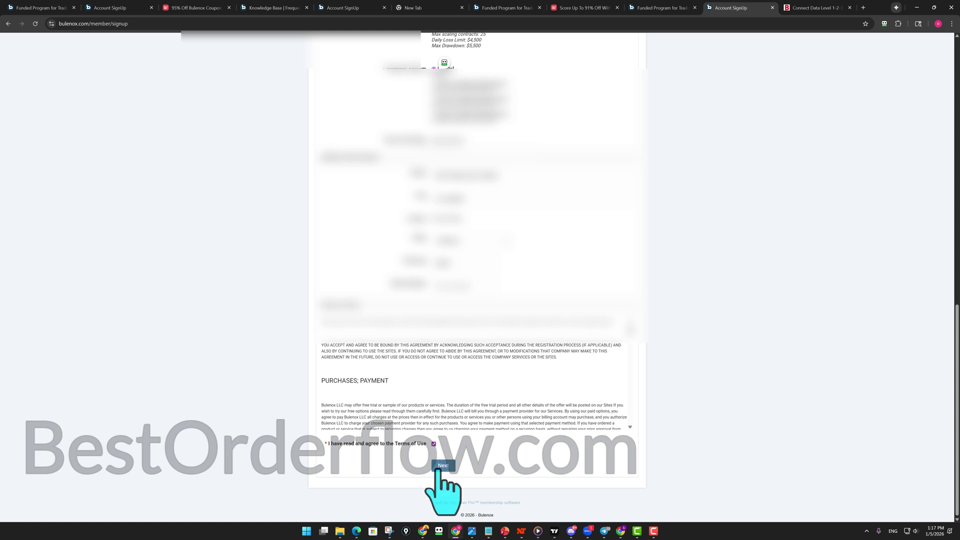
{"action": "left_click", "coordinate": [443, 466]}
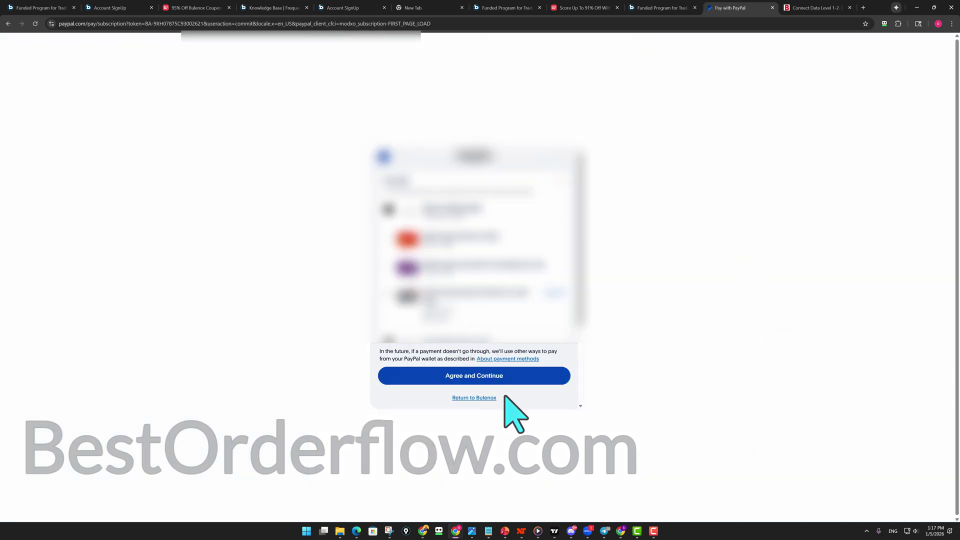
{"action": "left_click", "coordinate": [515, 376]}
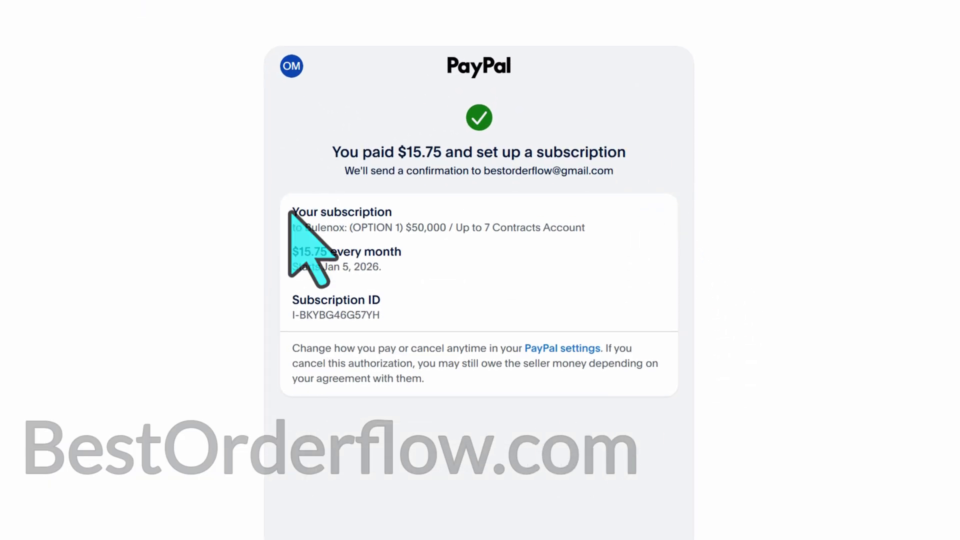
Highlight the subscription details and the subscribed Bulenox plan line on the dashboard.
{"action": "left_click_drag", "start_coordinate": [291, 211], "coordinate": [286, 259]}
{"action": "left_click", "coordinate": [397, 267]}
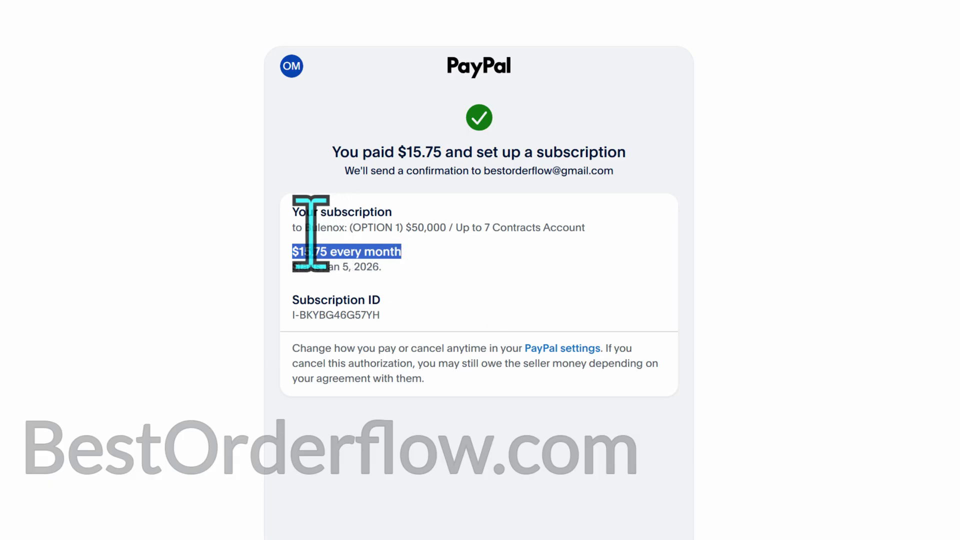
{"action": "left_click_drag", "start_coordinate": [311, 228], "coordinate": [566, 220]}
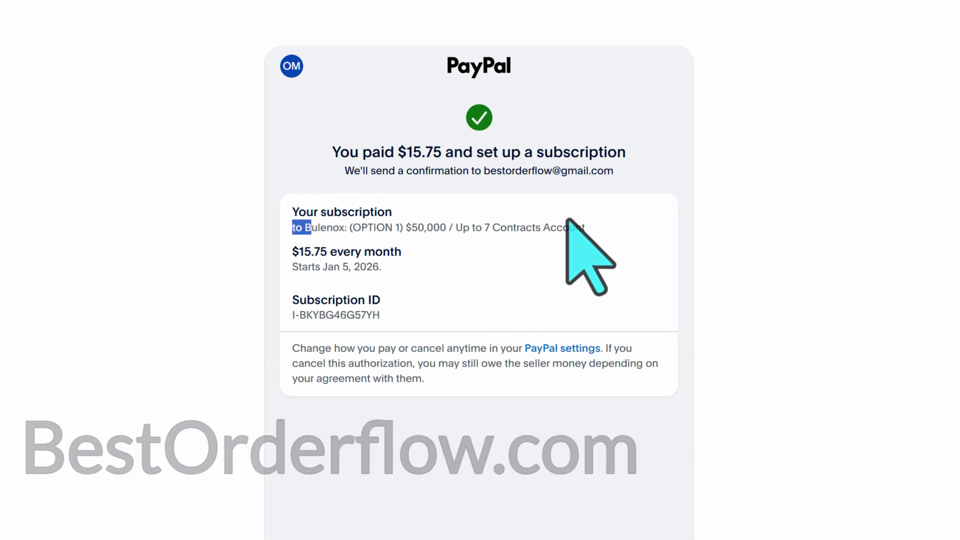
{"action": "left_click", "coordinate": [289, 228]}
{"action": "left_click_drag", "start_coordinate": [289, 228], "coordinate": [588, 227]}
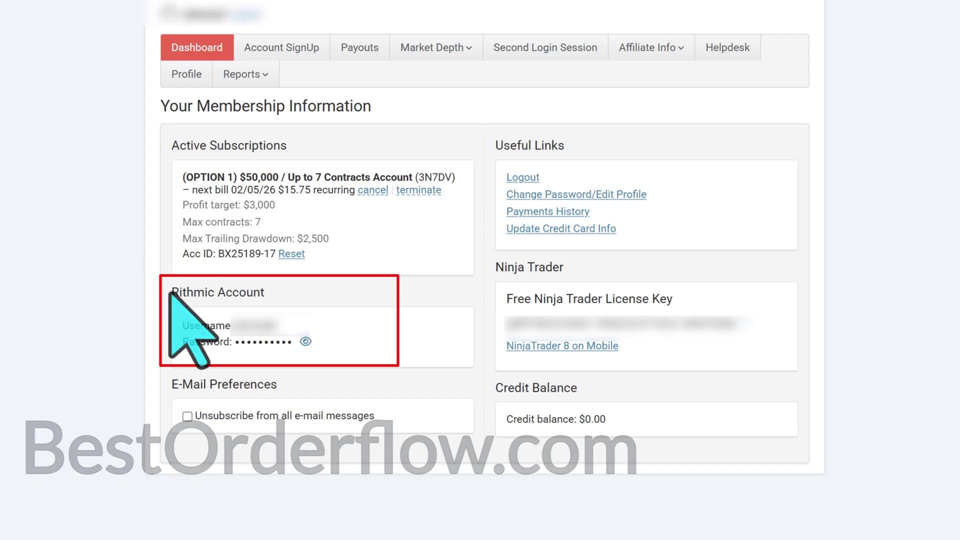
{"action": "left_click_drag", "start_coordinate": [171, 292], "coordinate": [287, 296]}
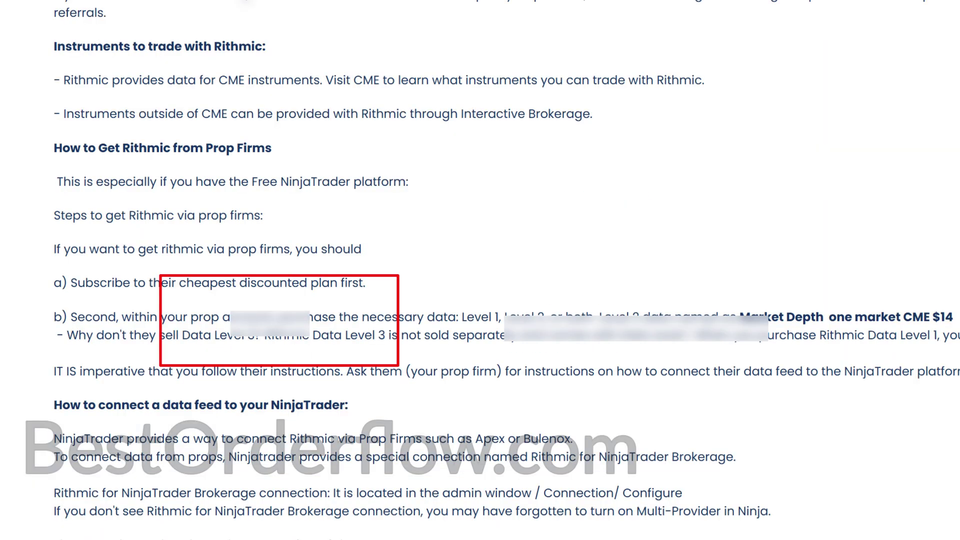
{"action": "scroll", "coordinate": [504, 379], "scroll_direction": "up", "scroll_amount": 7}
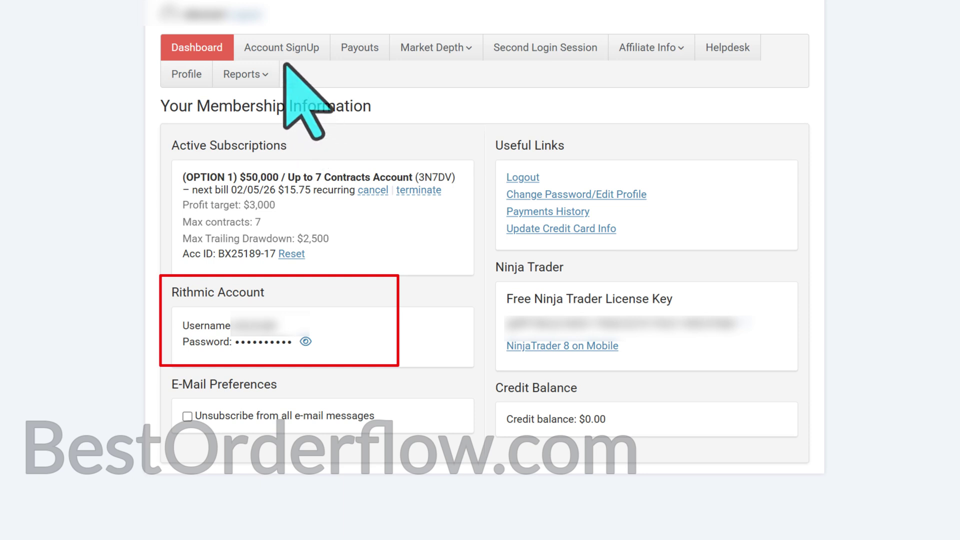
{"action": "left_click", "coordinate": [447, 50]}
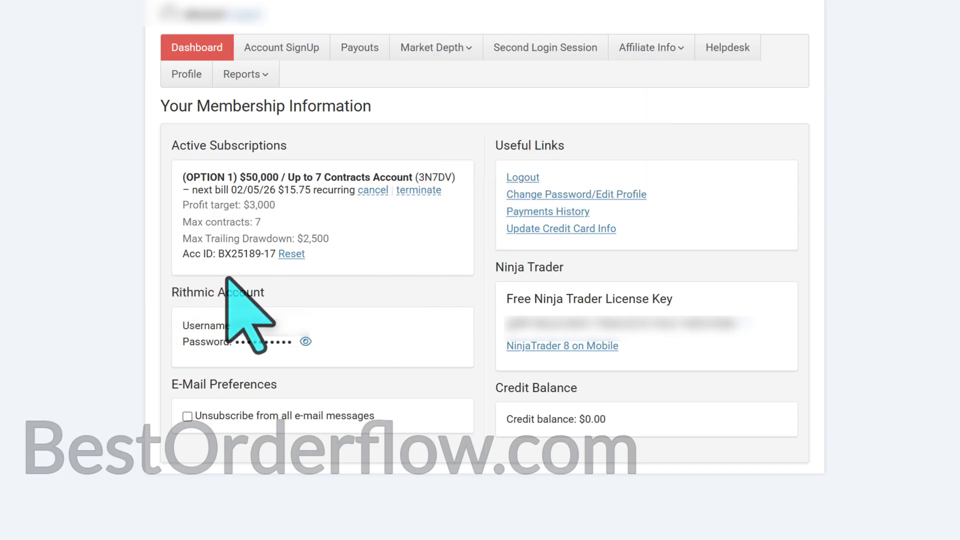
{"action": "mouse_move", "coordinate": [463, 56]}
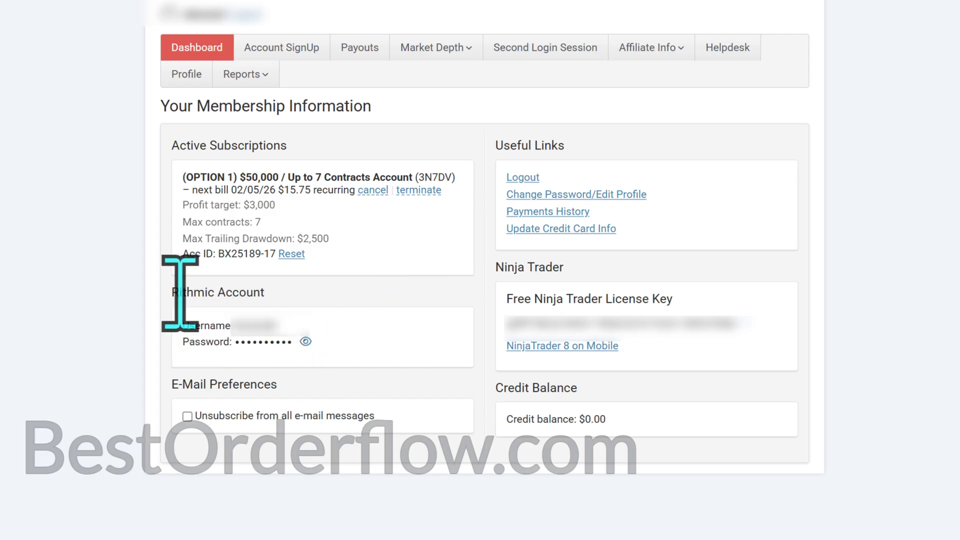
{"action": "left_click_drag", "start_coordinate": [173, 293], "coordinate": [265, 294]}
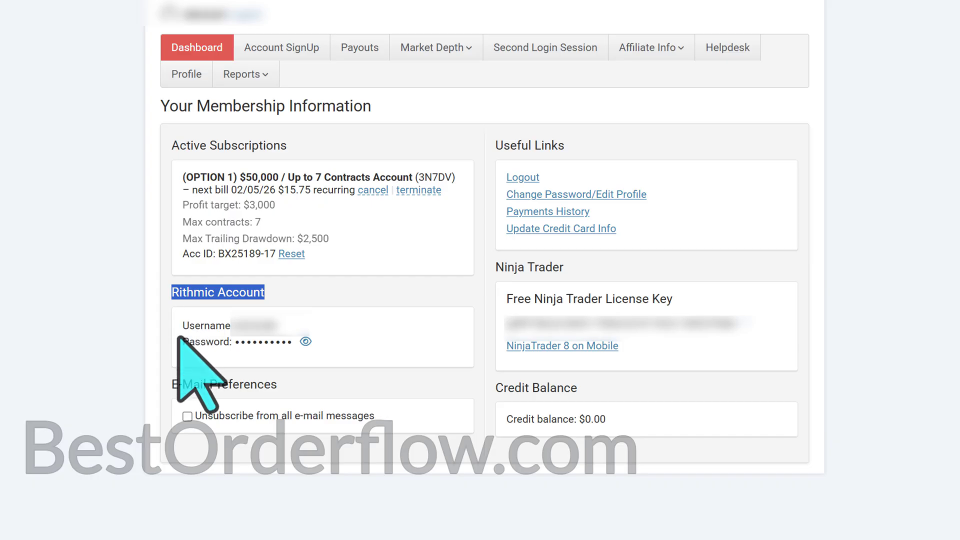